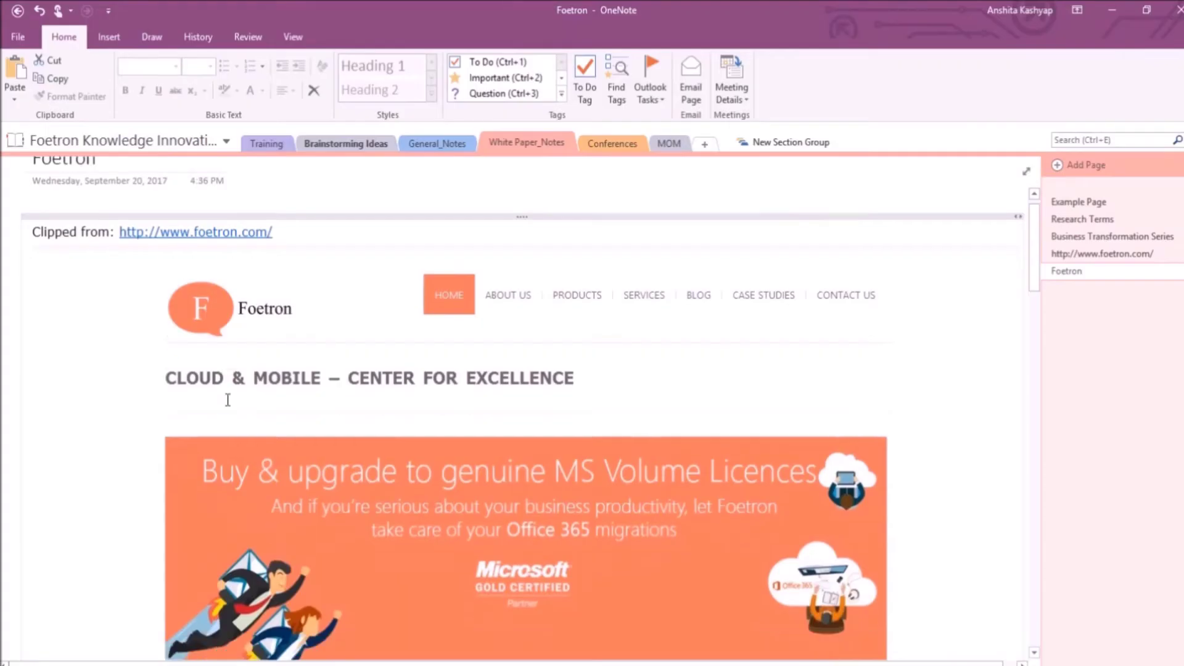
pyautogui.scroll(-3, 229, 404)
pyautogui.scroll(-2, 229, 407)
pyautogui.scroll(-3, 225, 415)
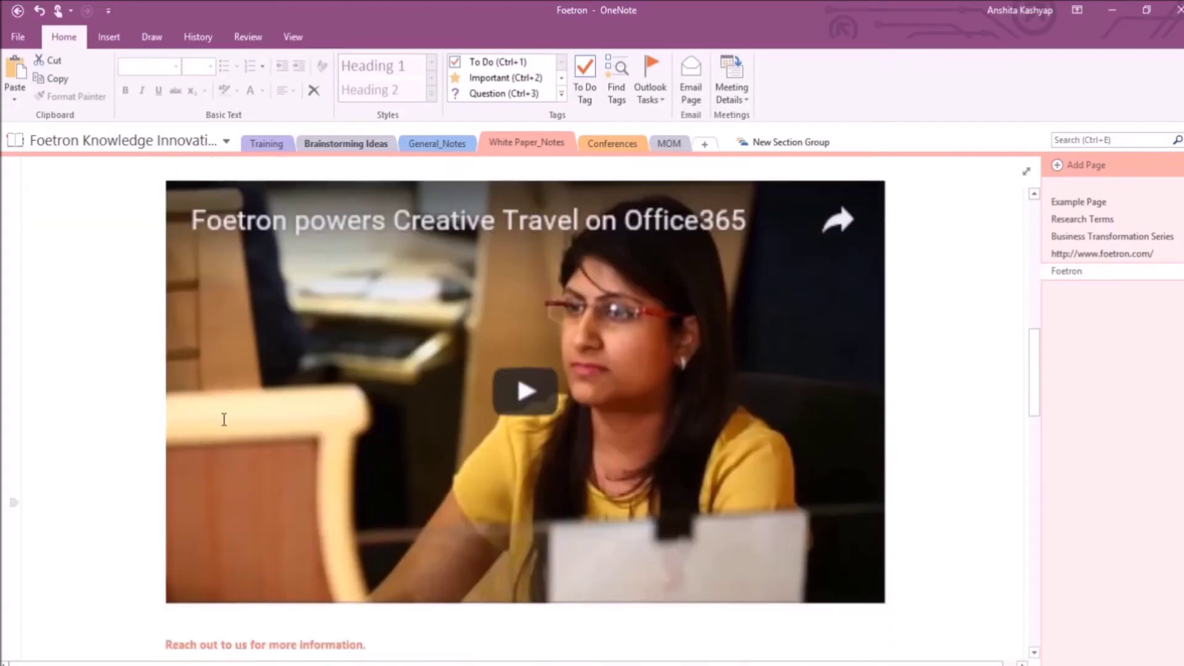
pyautogui.scroll(5, 635, 379)
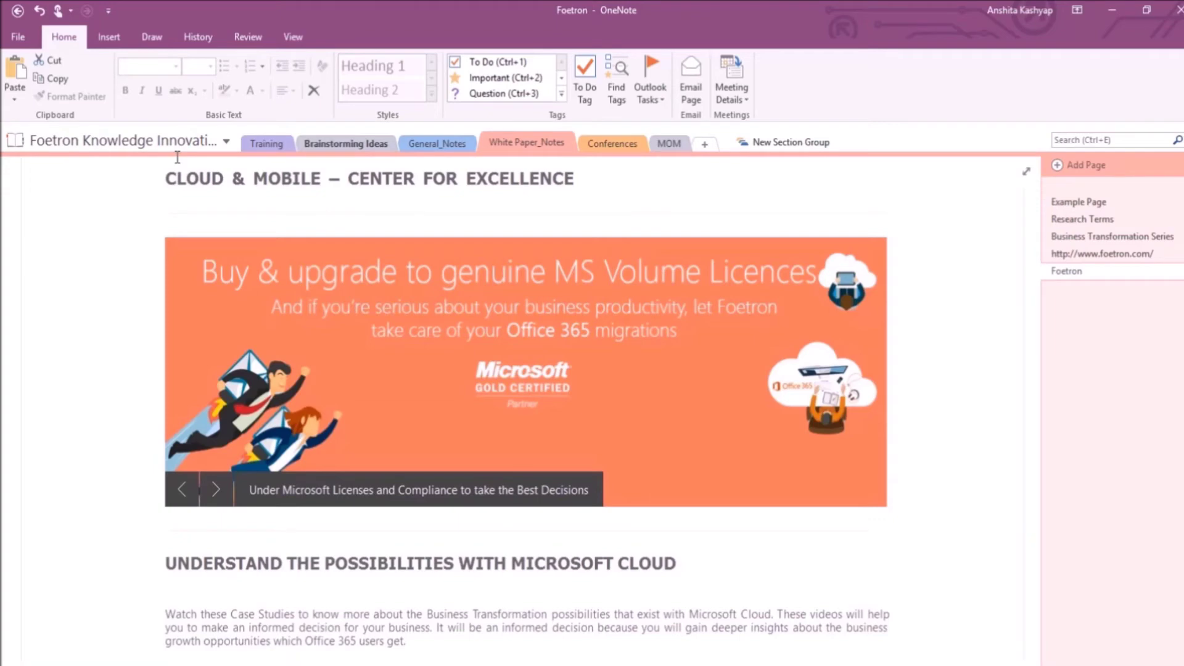
pyautogui.scroll(3, 407, 186)
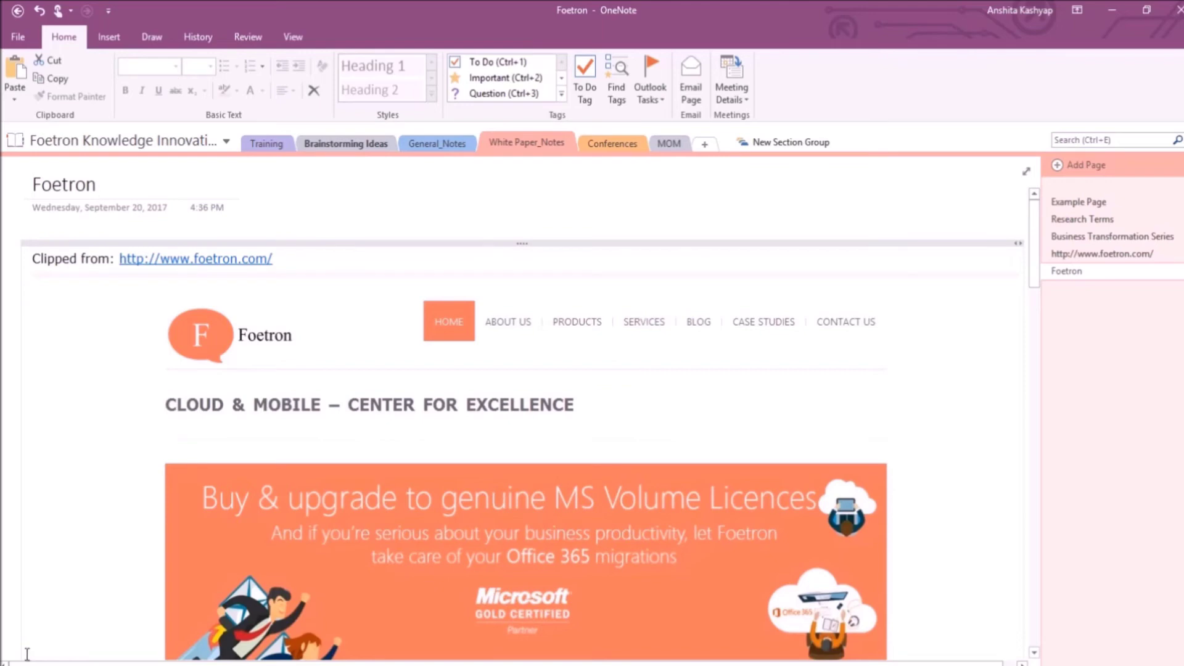
# - Create a second OneNote window with View > New Window
pyautogui.click(293, 37)
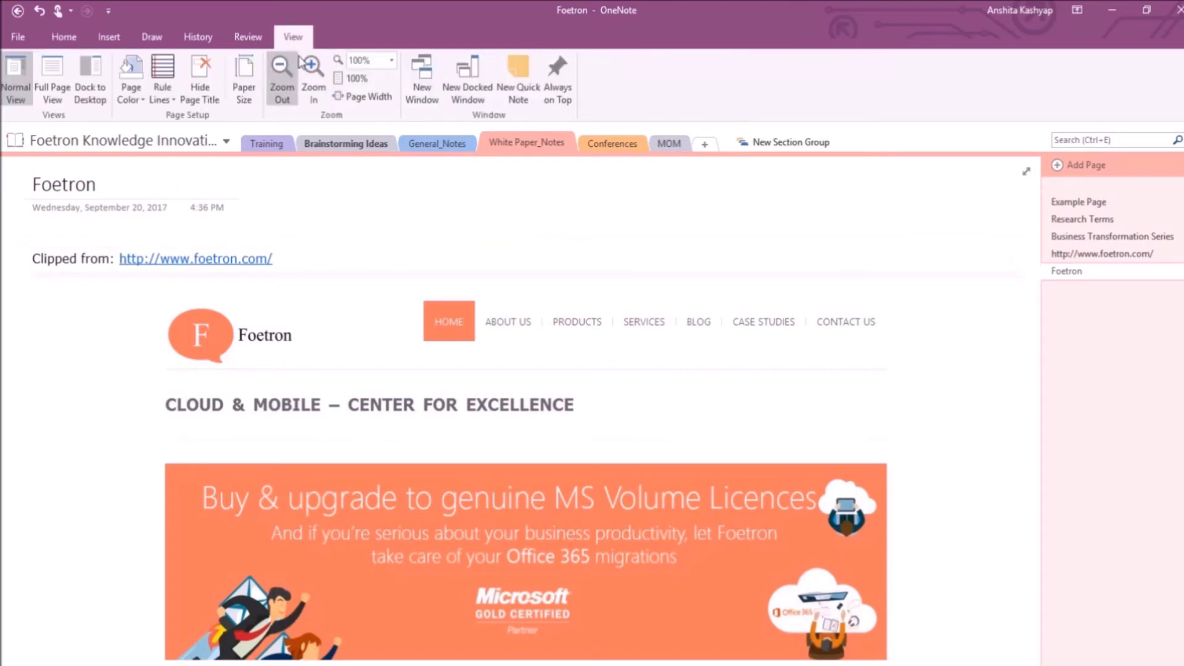
pyautogui.click(420, 92)
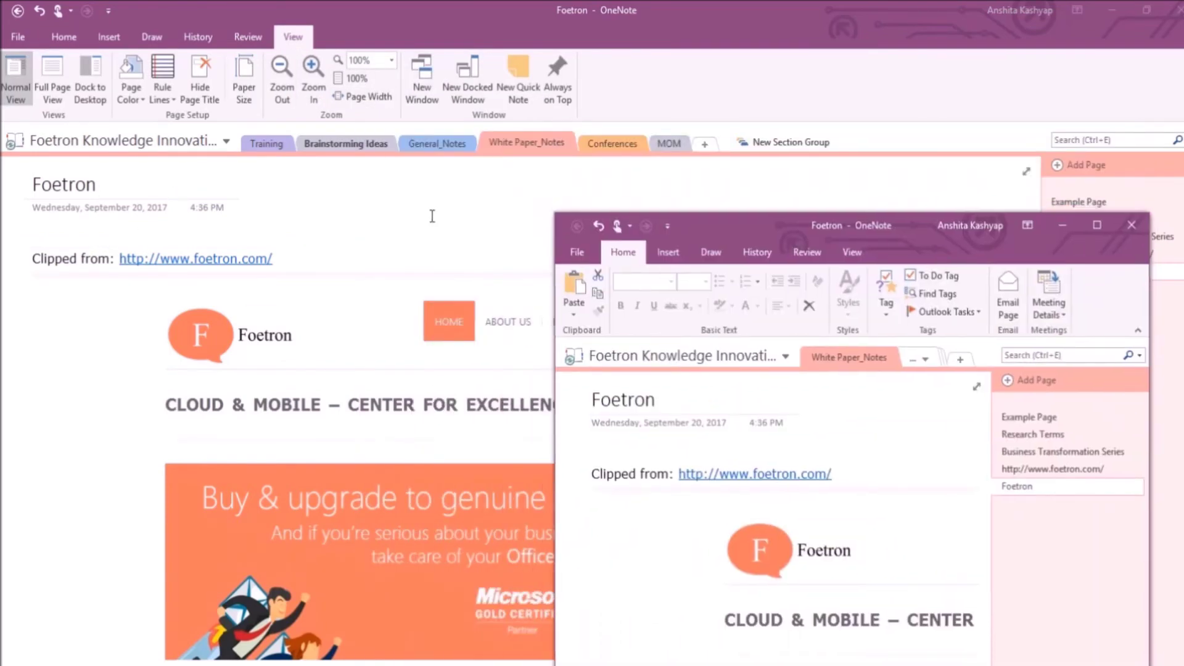
pyautogui.click(431, 212)
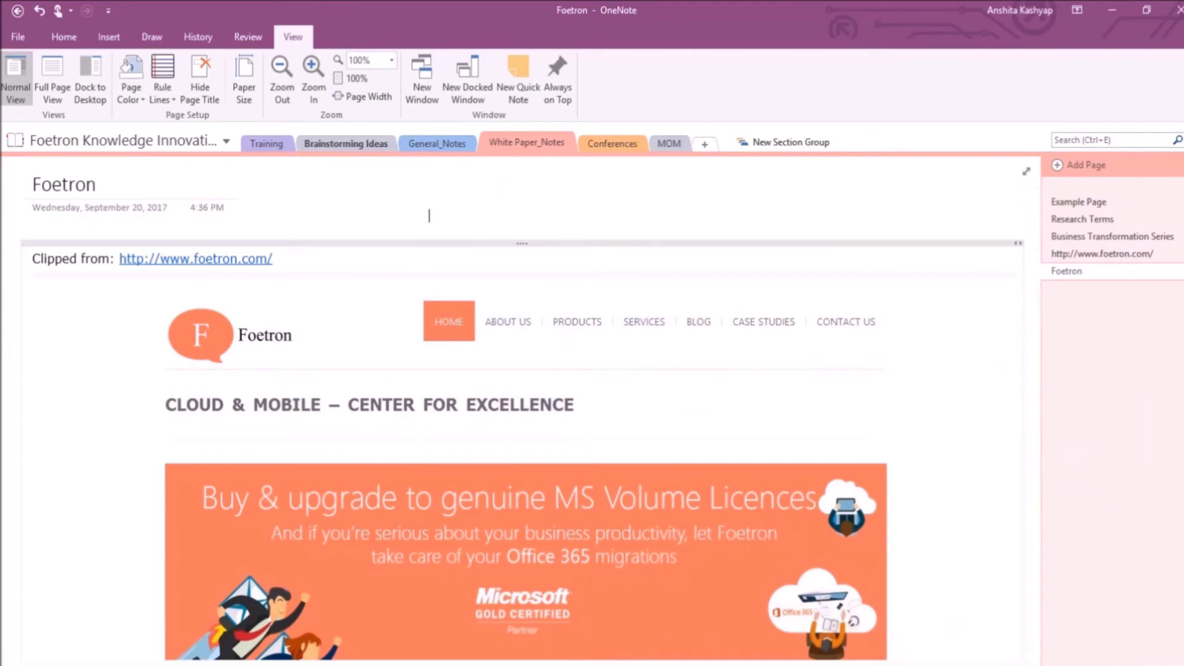
# - Bring the new window forward and show the Brainstorming Ideas section in it
pyautogui.click(490, 620)
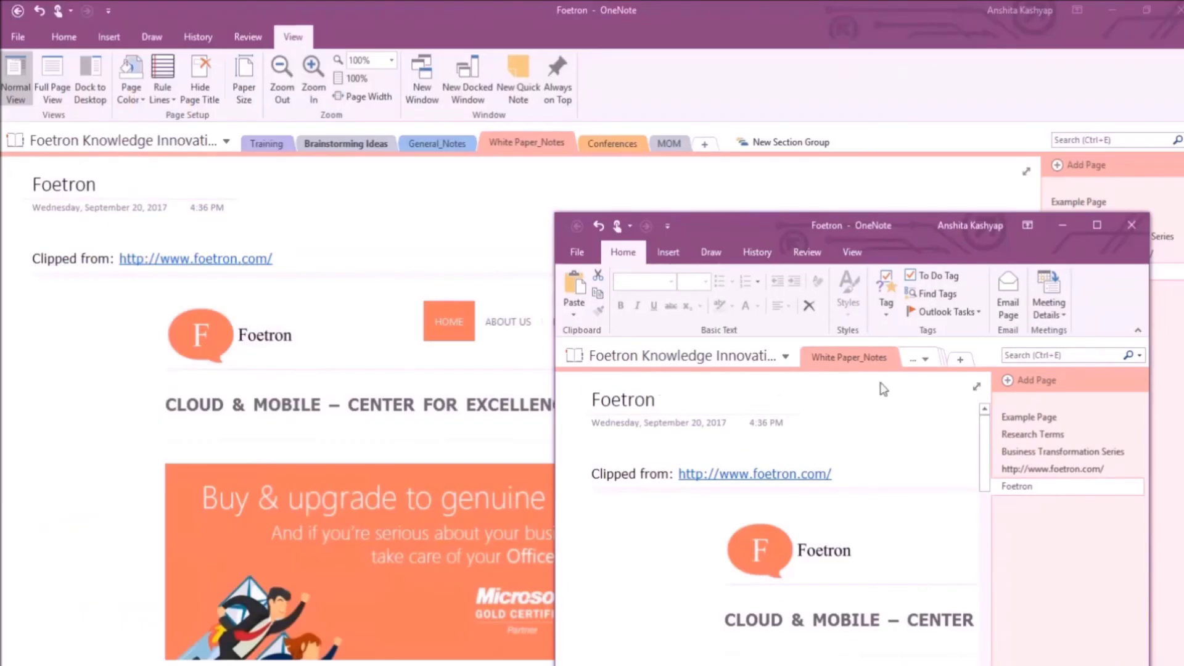
pyautogui.click(915, 358)
pyautogui.click(950, 396)
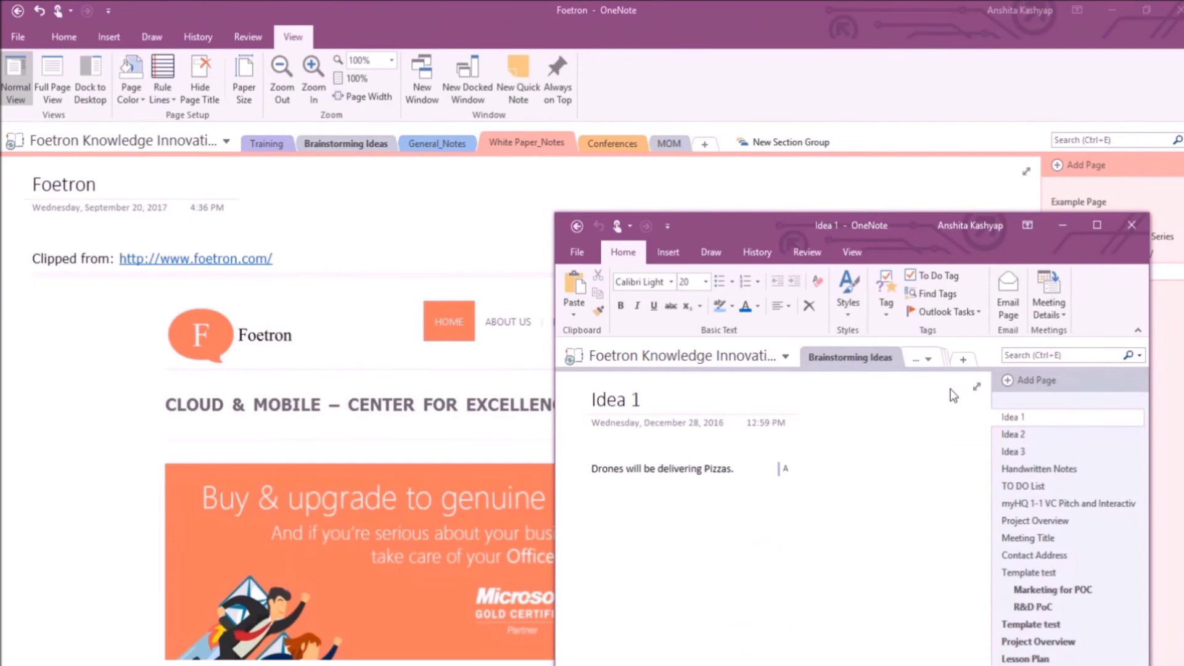